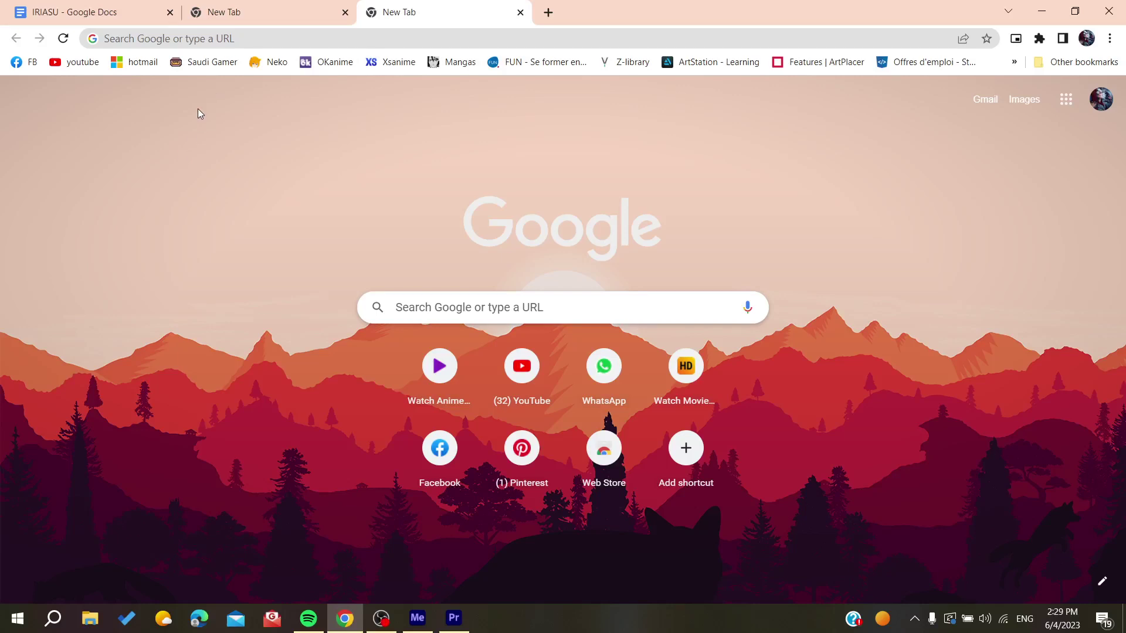
Step: Run a Google search for 'shopify' from the Chrome address bar
click(255, 42)
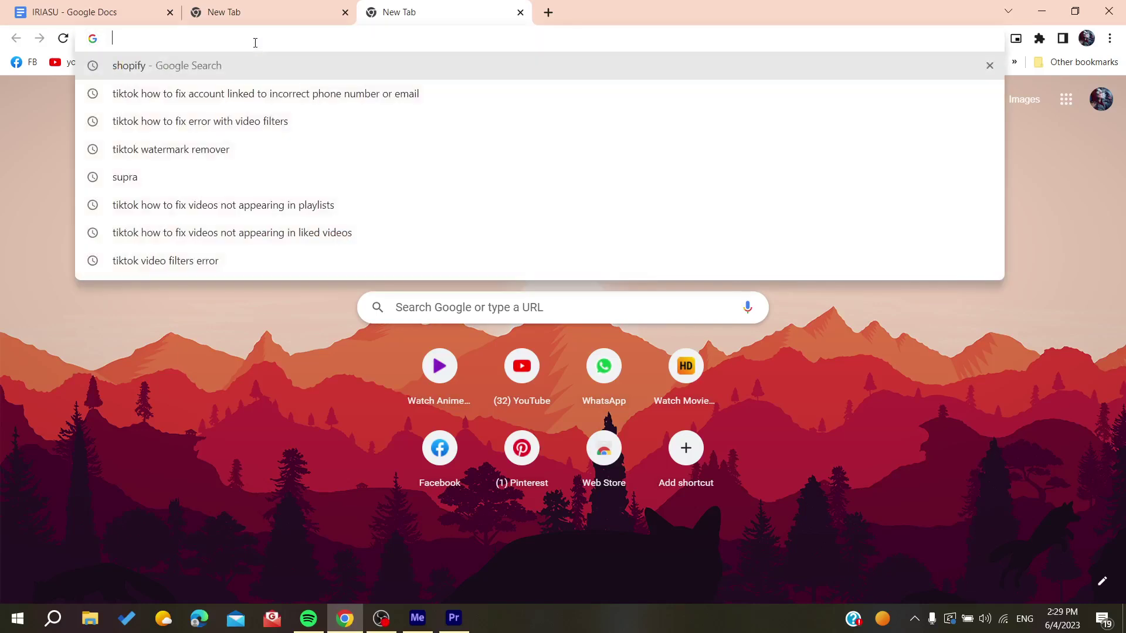
text(shopi)
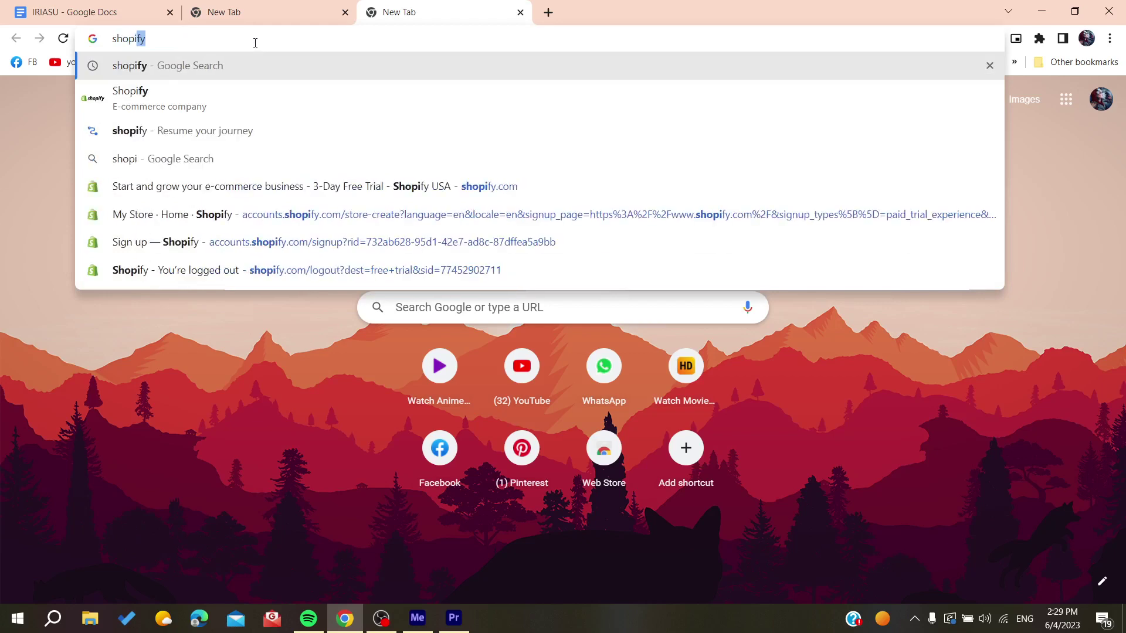
text(fy)
click(189, 94)
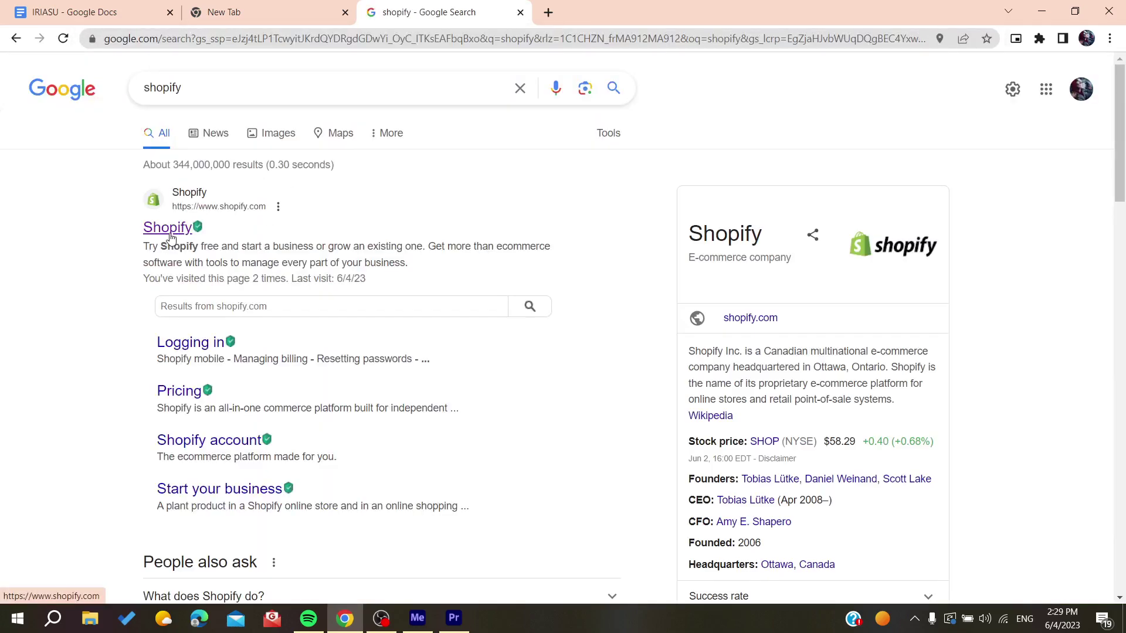
Step: Go from the Shopify search result to shopify.com and start the free-trial signup
click(170, 232)
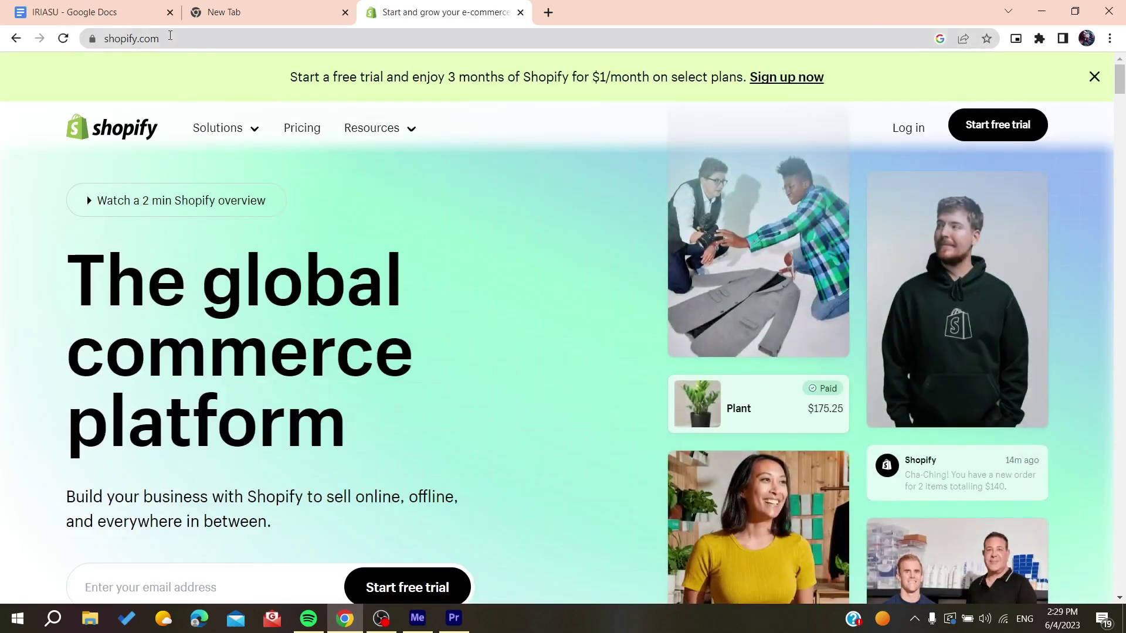
click(87, 32)
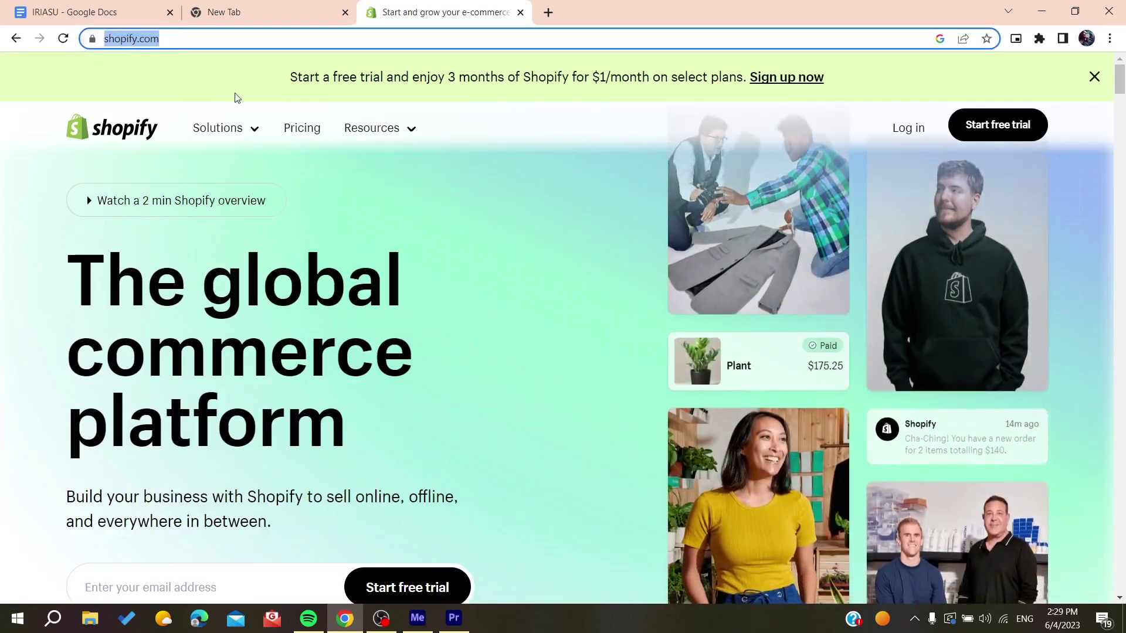
click(572, 209)
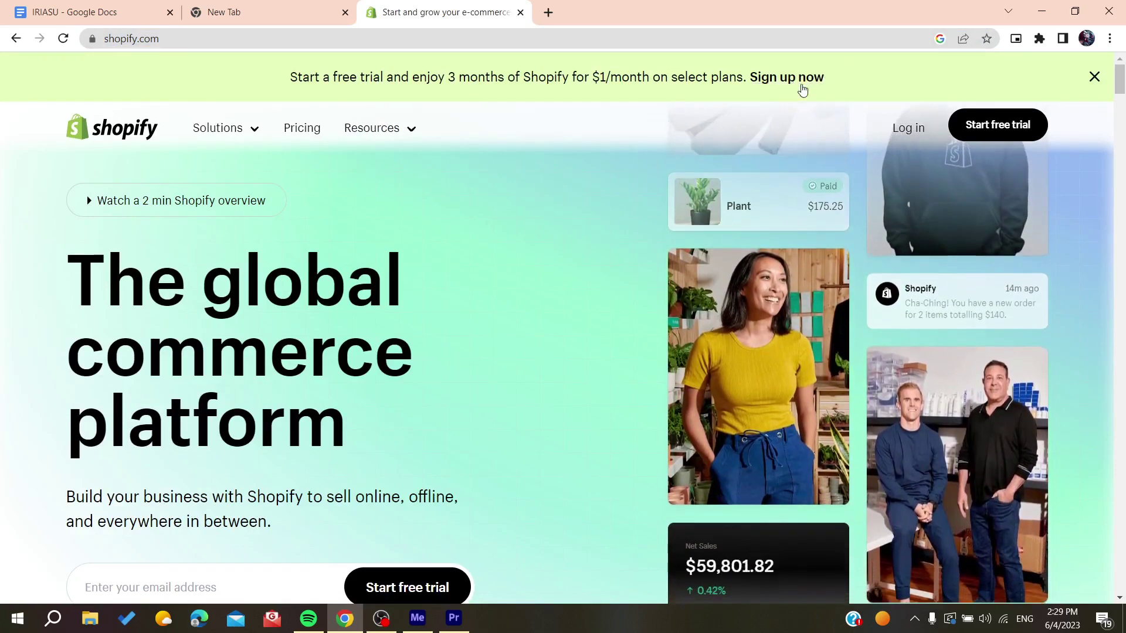
click(779, 80)
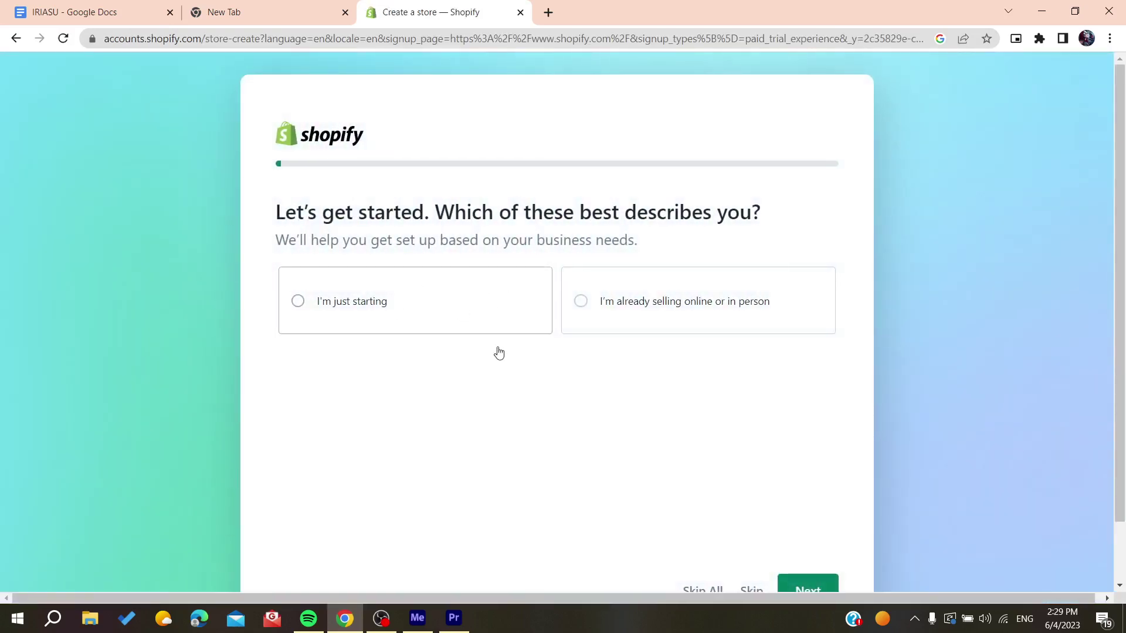
Step: Answer 'I'm just starting', skip the selling-place questions, and confirm Morocco as business location
click(443, 327)
scroll(428, 407, down, 1)
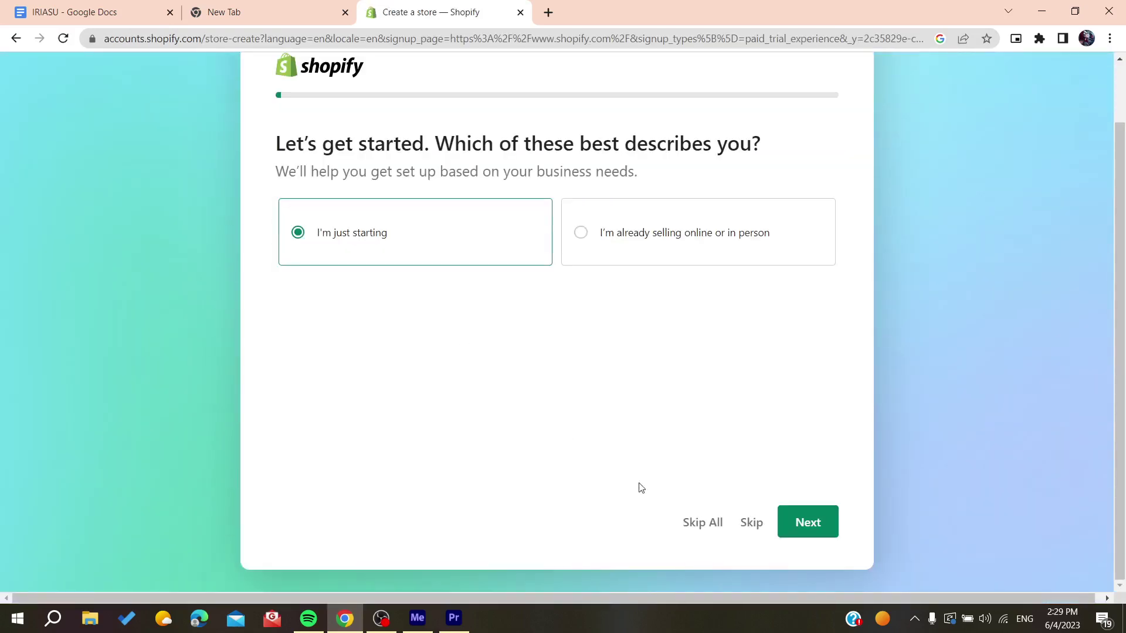
click(745, 534)
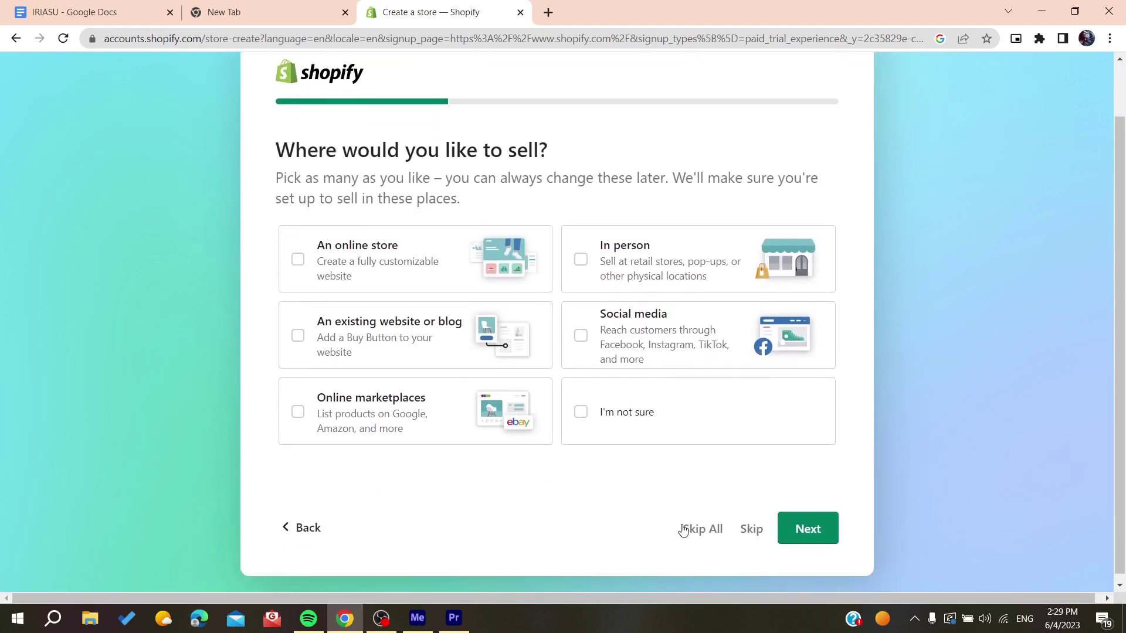
click(685, 531)
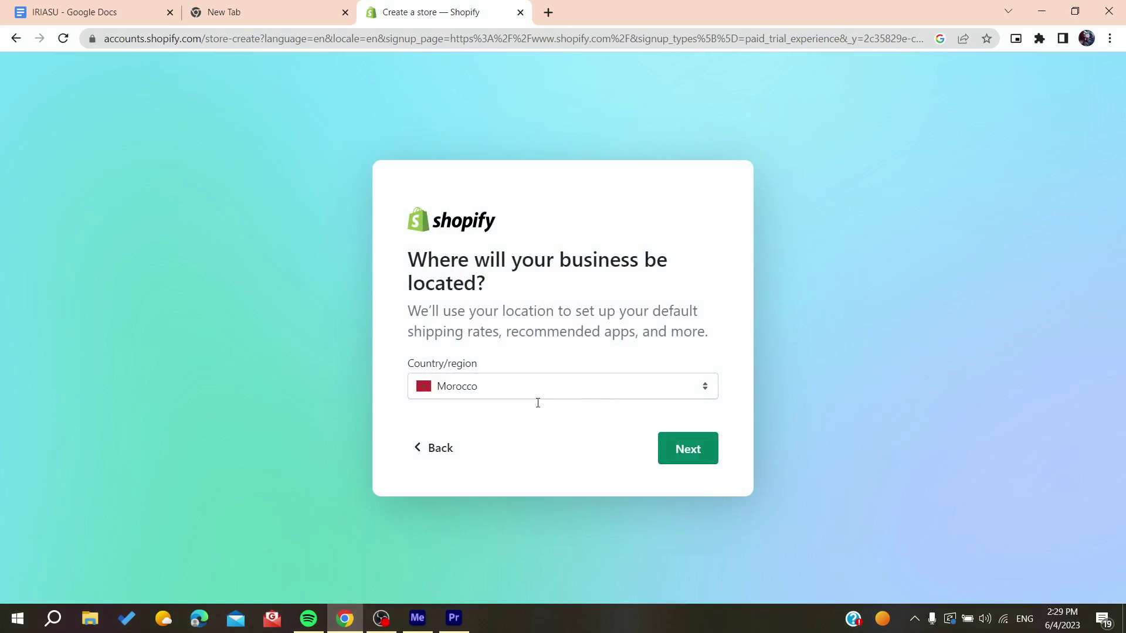
click(683, 445)
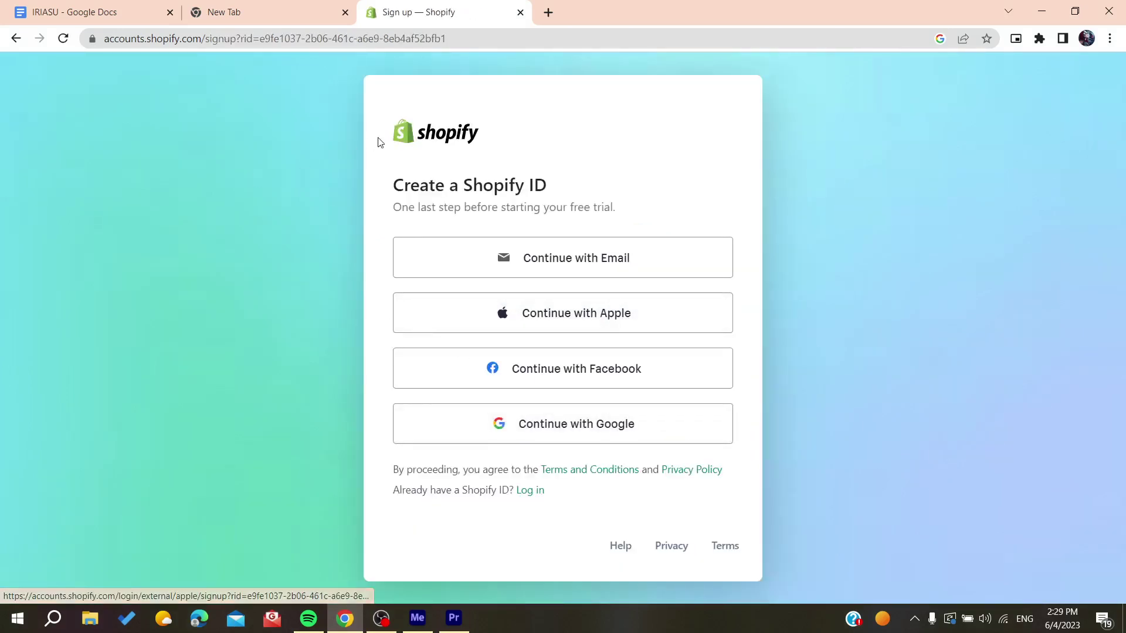
Step: Create the Shopify ID with the first Google account and wait for the store to build
drag(387, 184, 570, 189)
click(443, 223)
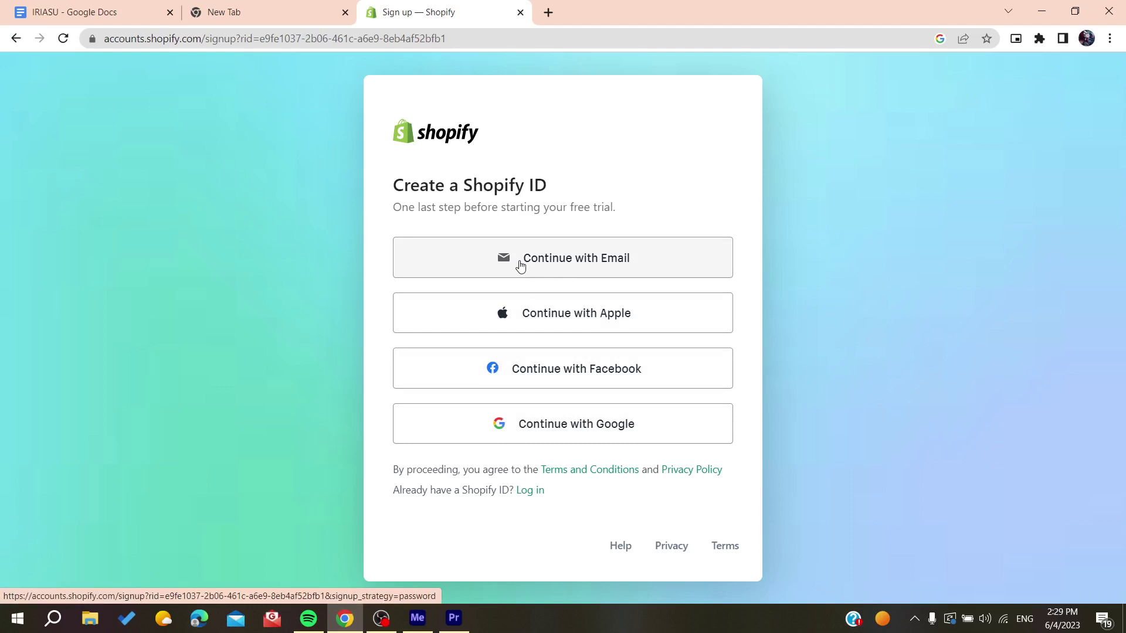
click(548, 428)
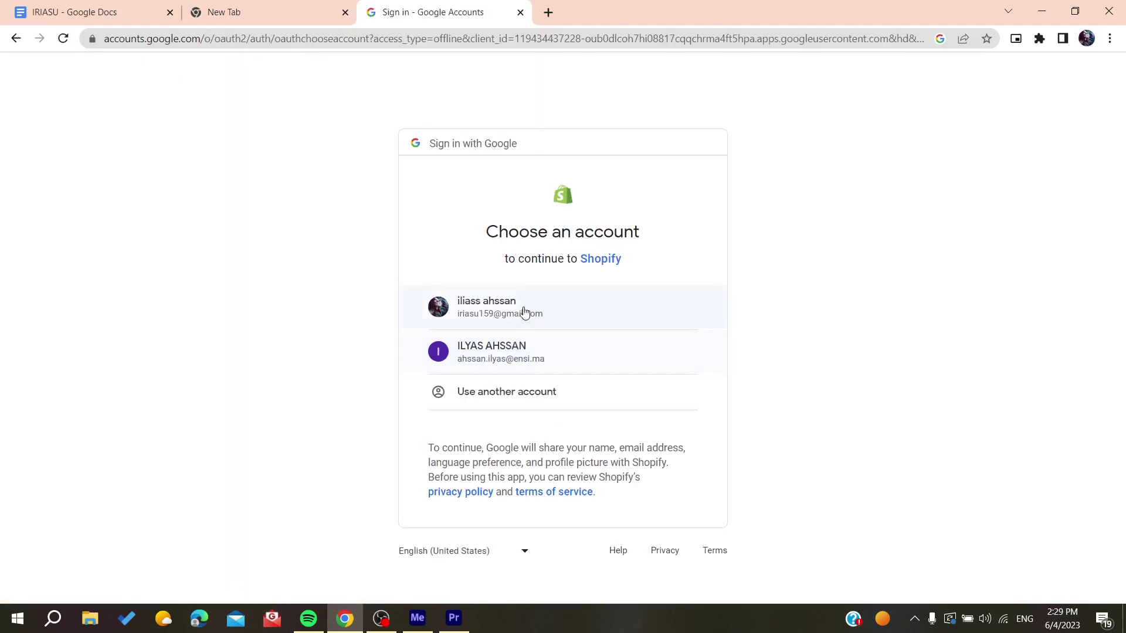
click(520, 312)
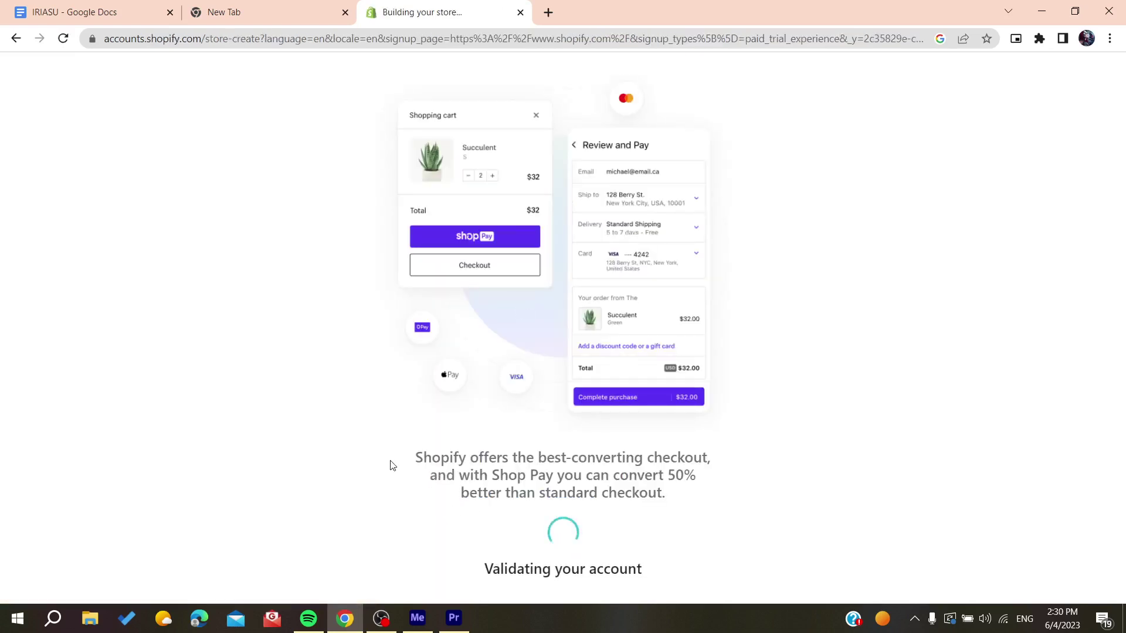
mouse_move(390, 459)
mouse_down()
mouse_move(613, 463)
mouse_move(696, 496)
mouse_up()
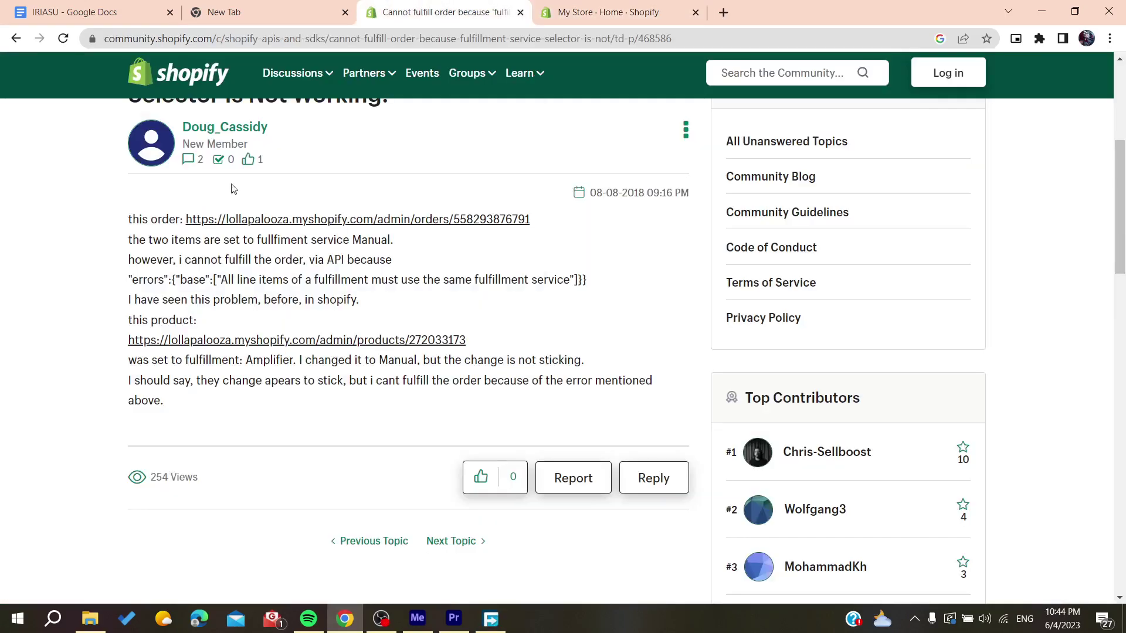
scroll(233, 188, up, 3)
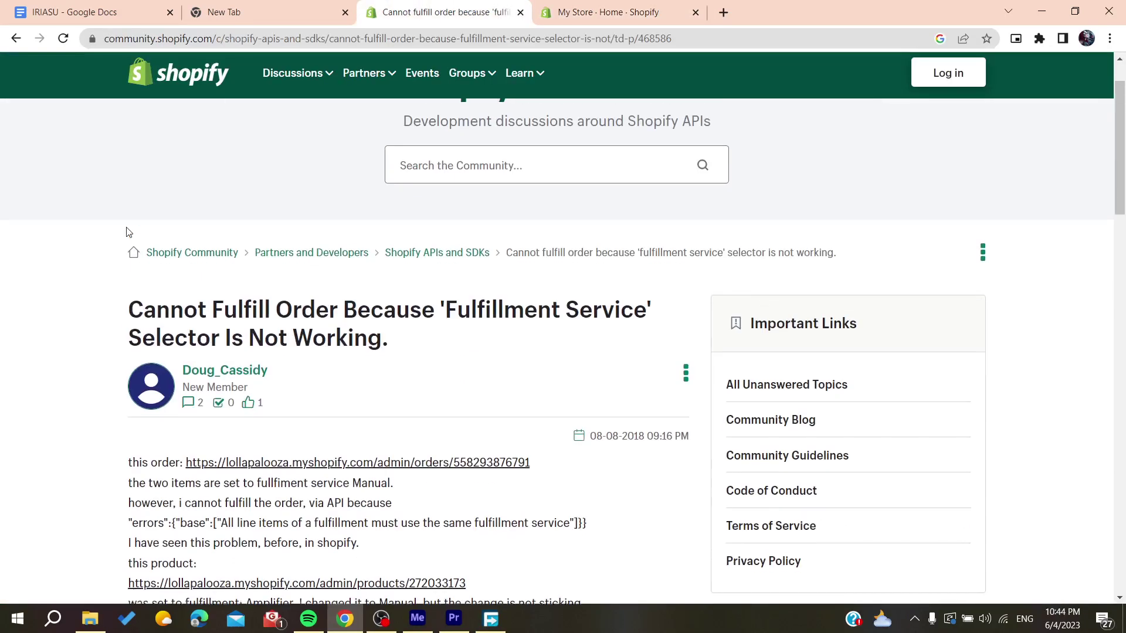
drag(90, 299, 554, 397)
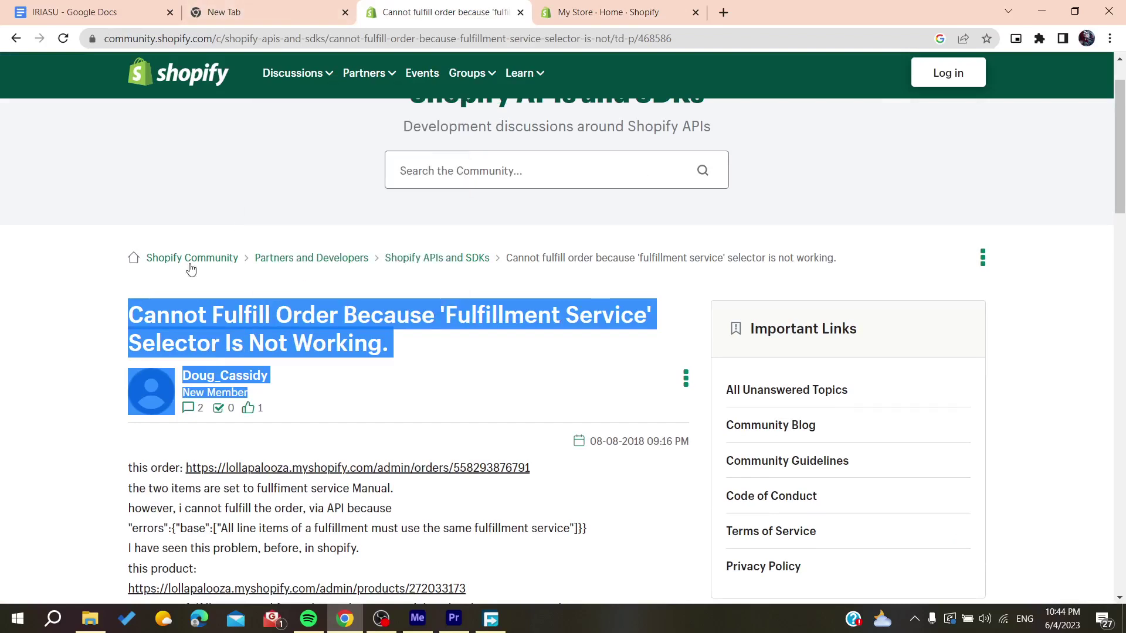
click(27, 349)
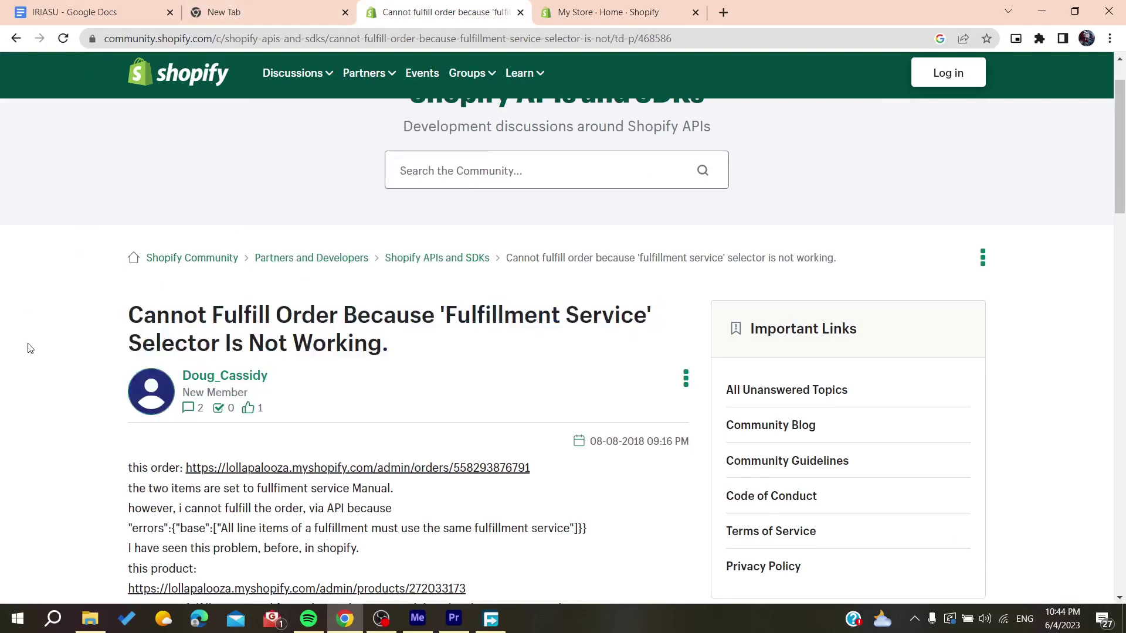
scroll(28, 349, down, 1)
scroll(27, 349, down, 1)
scroll(27, 349, down, 1)
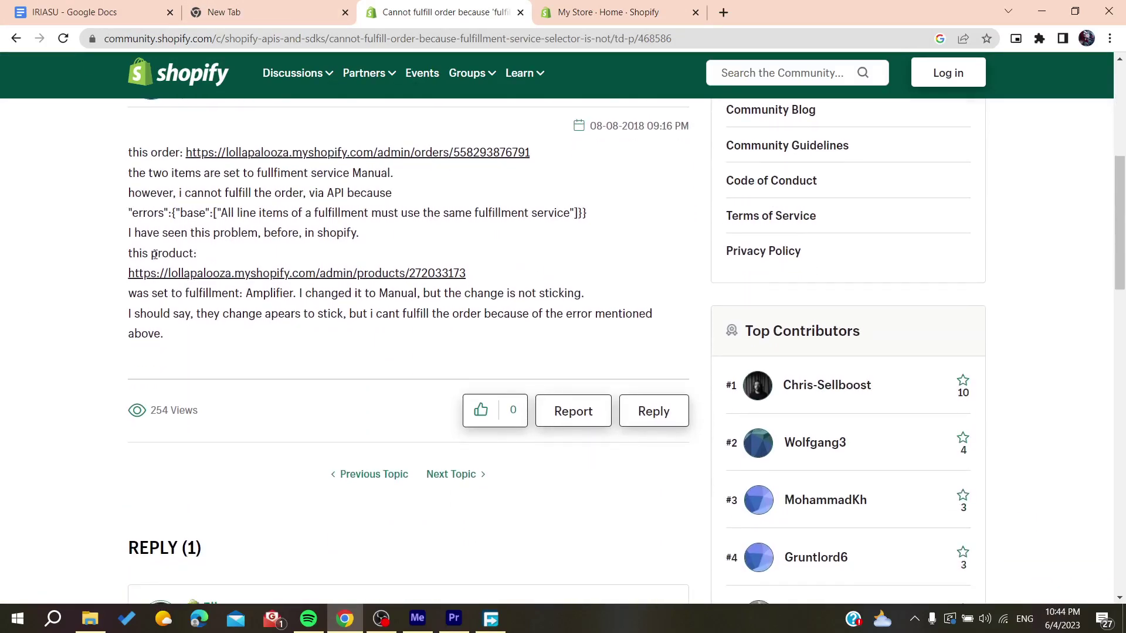
drag(207, 214, 440, 213)
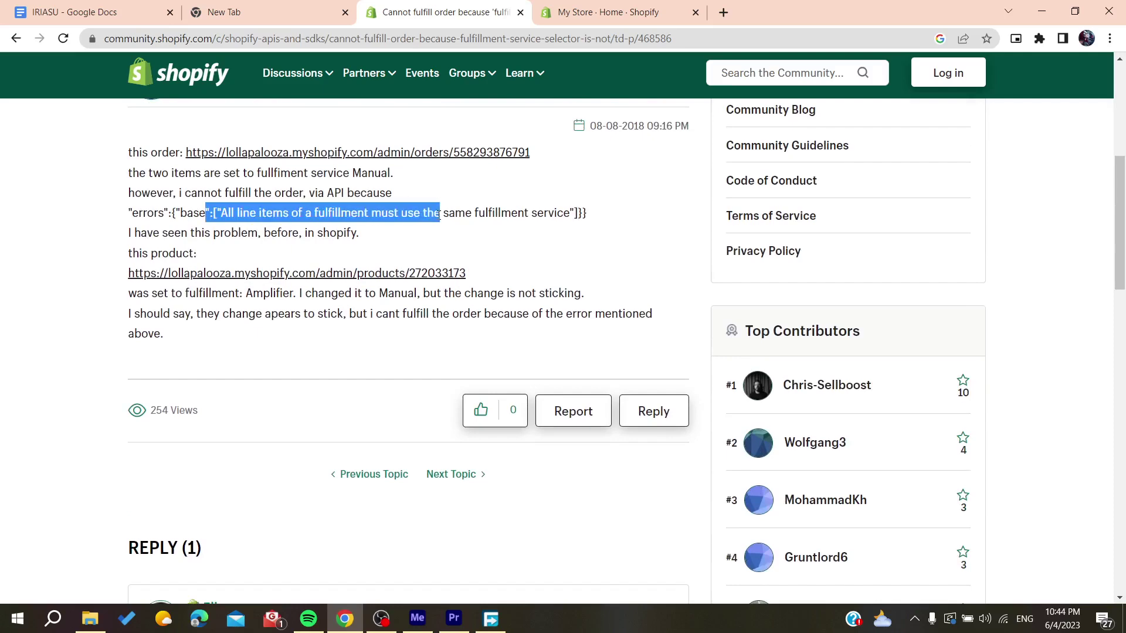
click(13, 255)
scroll(11, 257, down, 2)
scroll(11, 255, up, 1)
scroll(11, 255, down, 4)
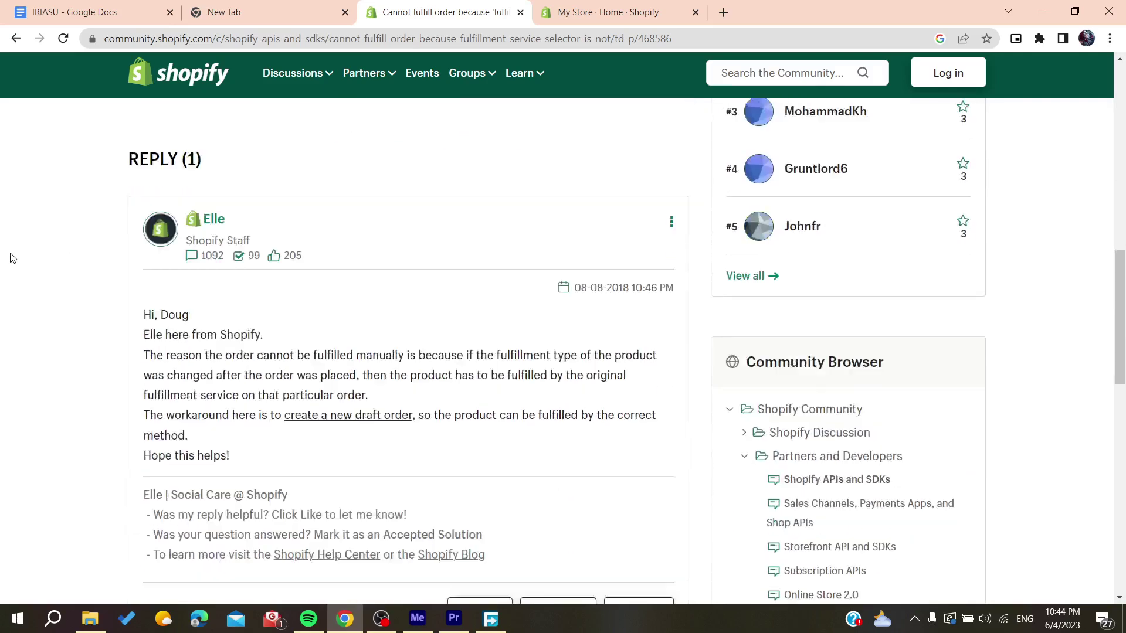
scroll(11, 256, down, 2)
scroll(104, 210, up, 1)
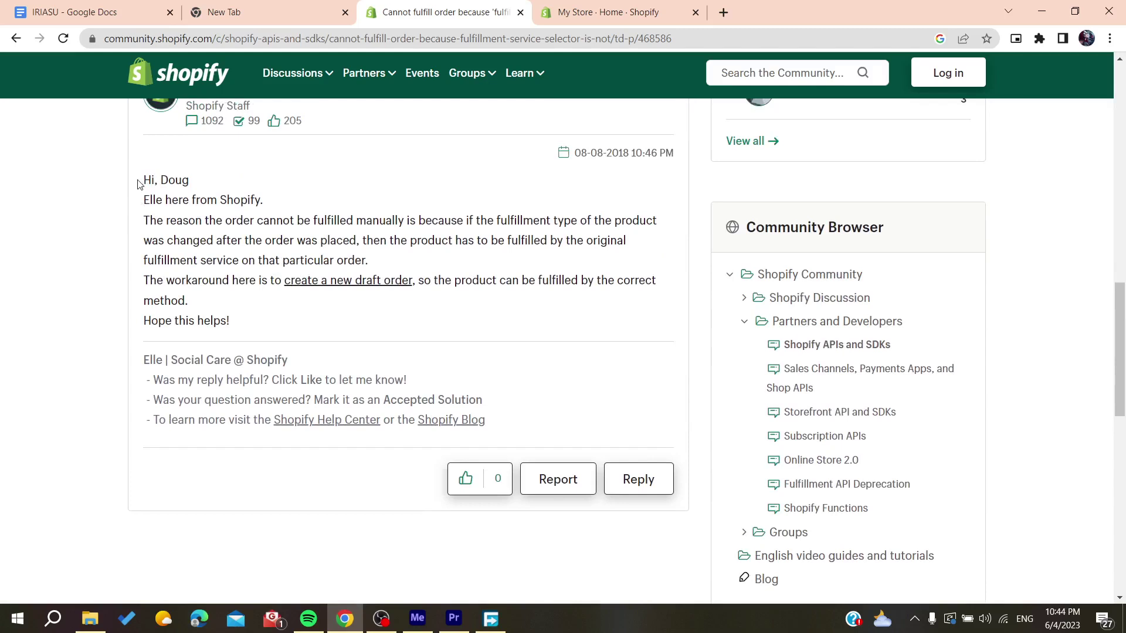
Step: Read the staff reply recommending a draft order for post-order changes
drag(138, 184, 380, 239)
click(410, 243)
drag(267, 240, 317, 241)
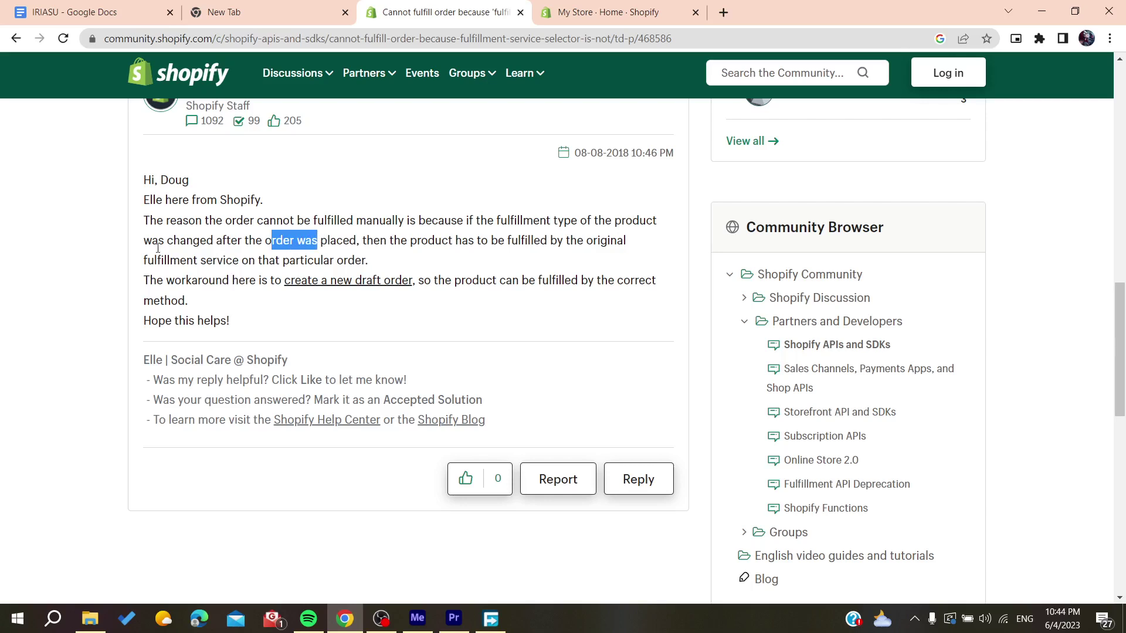
drag(158, 253, 233, 240)
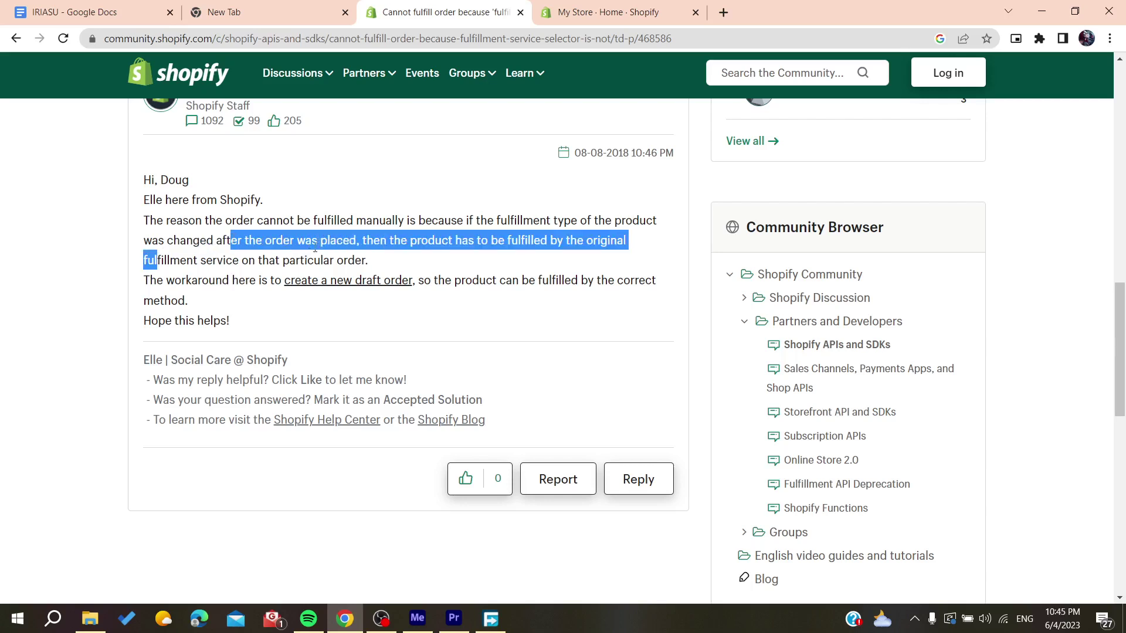
click(149, 274)
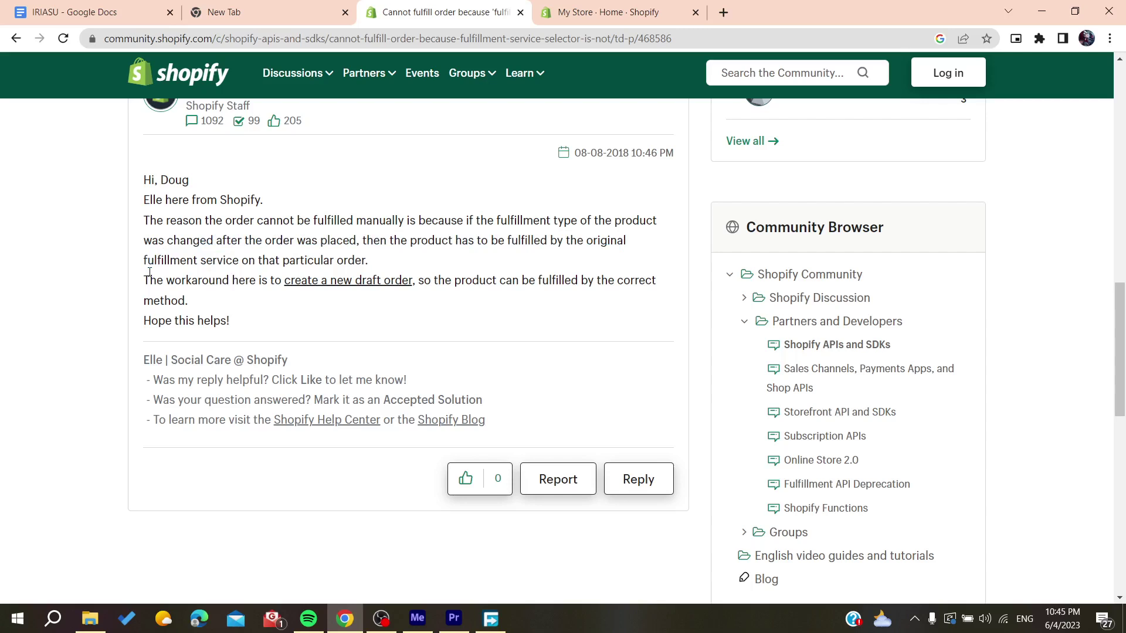
drag(145, 279, 270, 295)
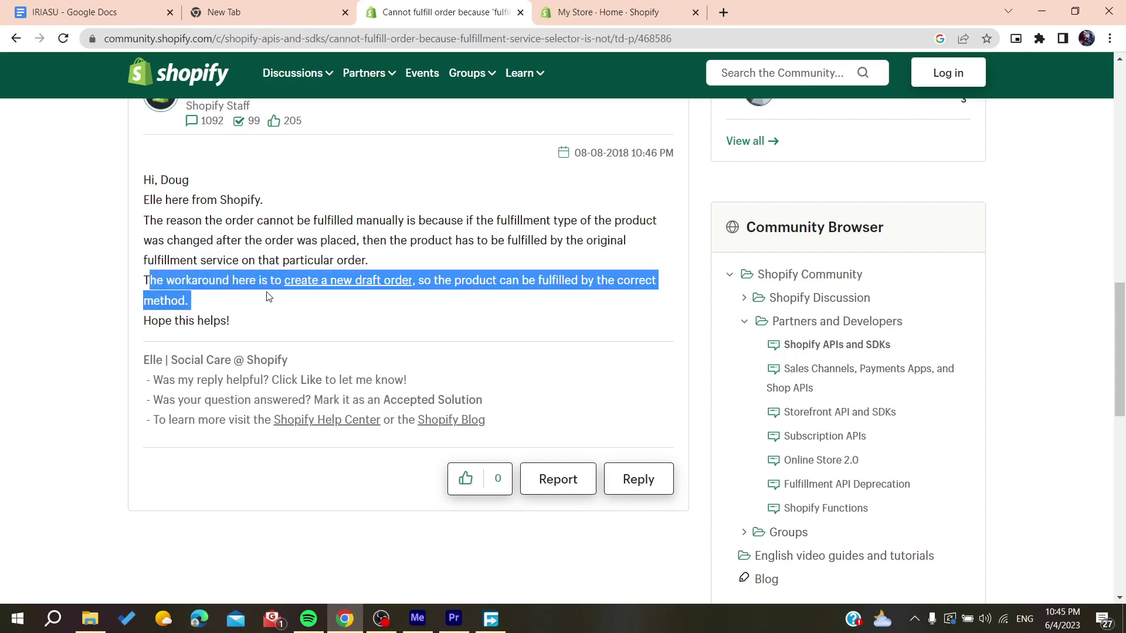
click(282, 298)
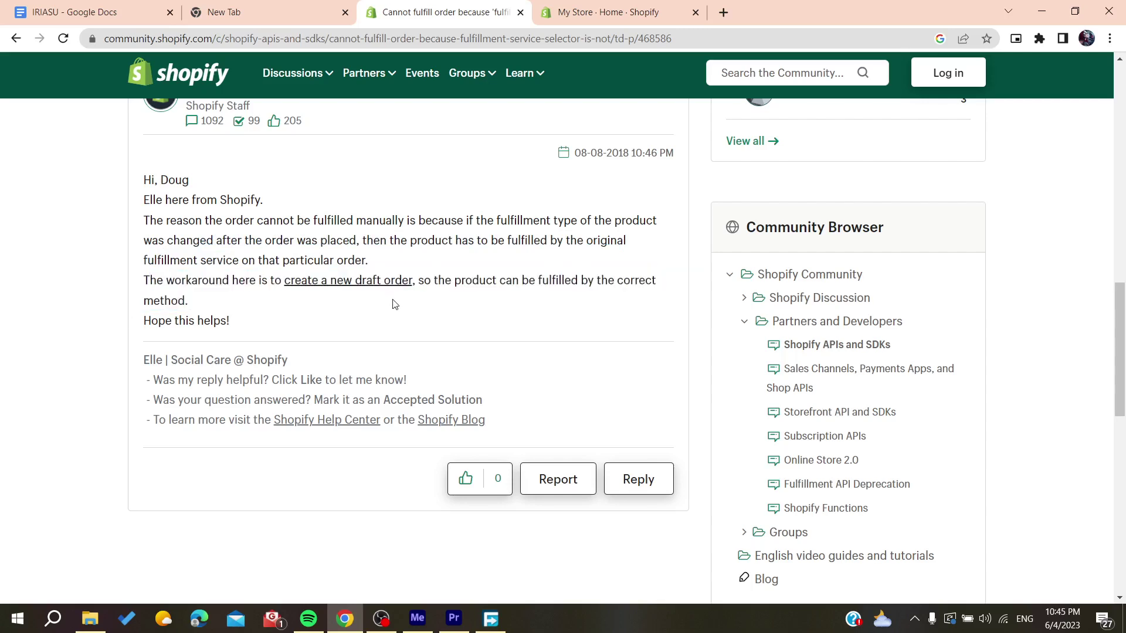
Step: Switch to the My Store admin tab and open Settings via Apps
click(607, 12)
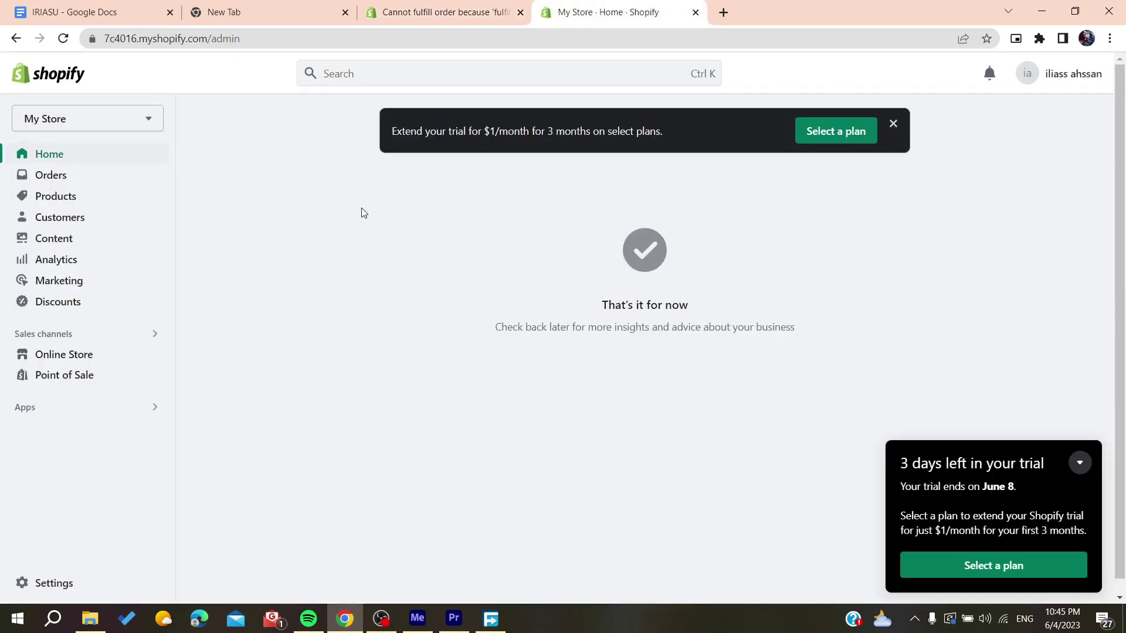
click(81, 415)
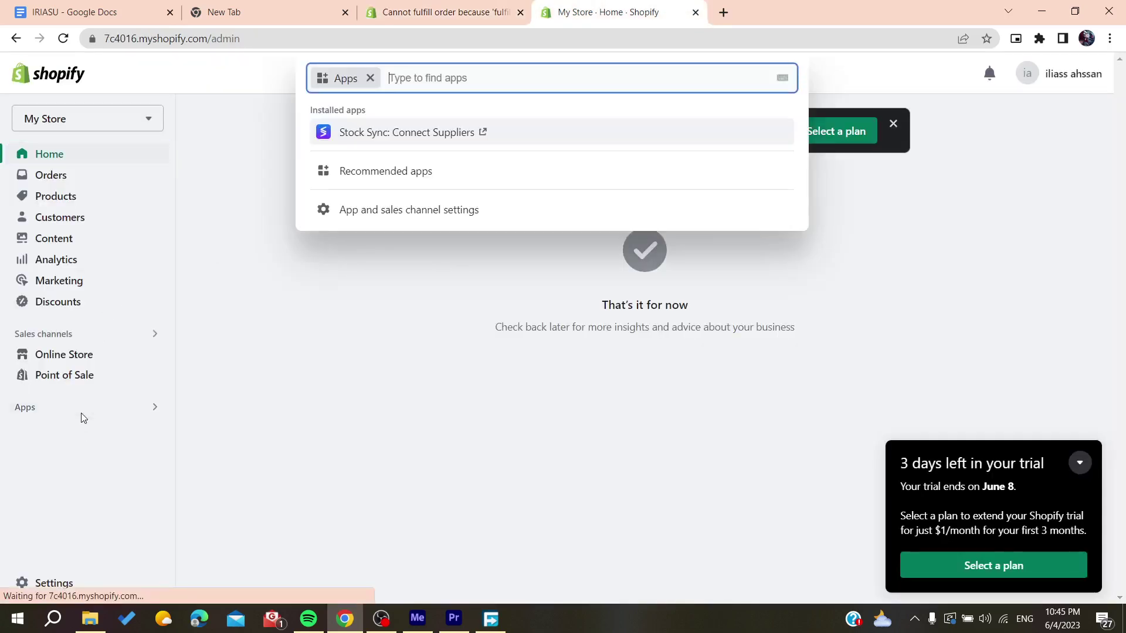
click(54, 583)
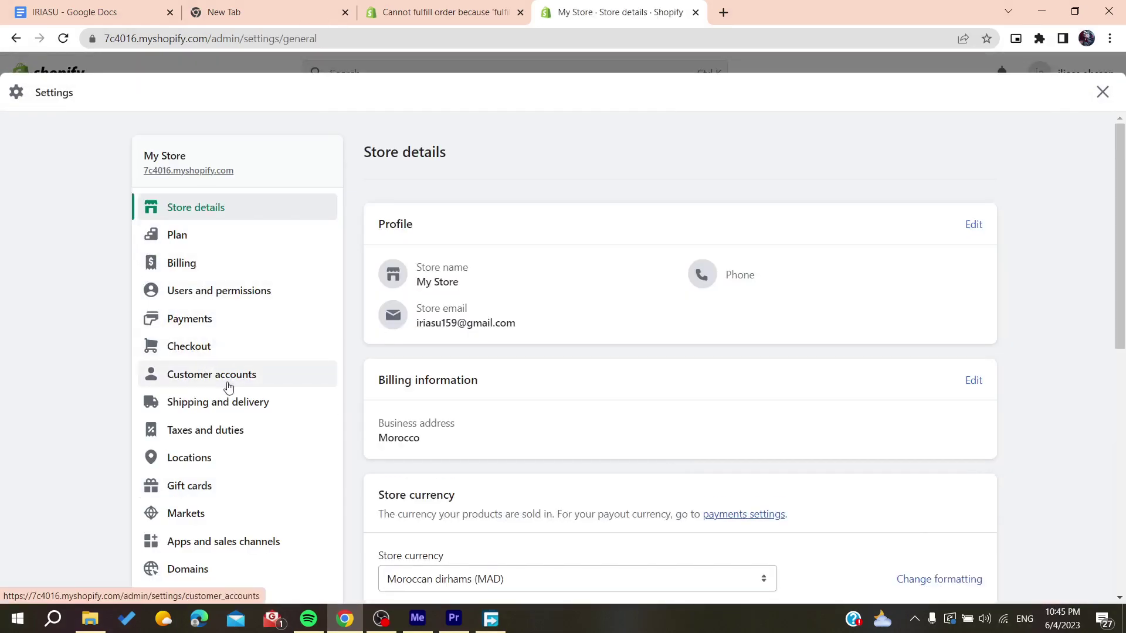
Step: Review the Shipping and delivery general rates for 0 products, then close Settings
click(226, 402)
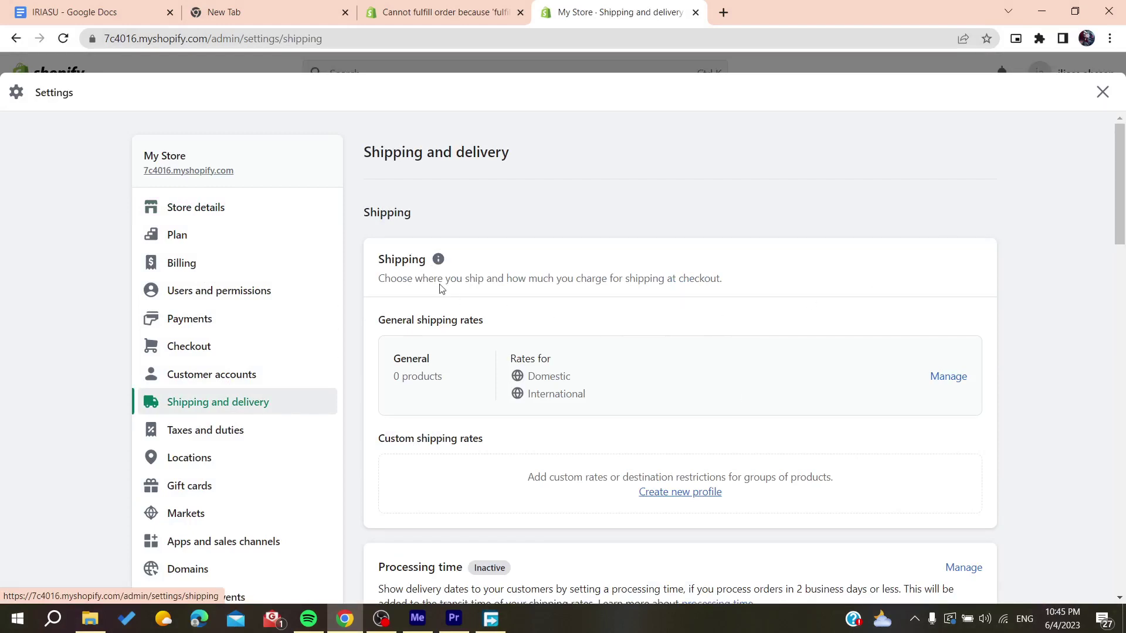
drag(378, 247, 640, 346)
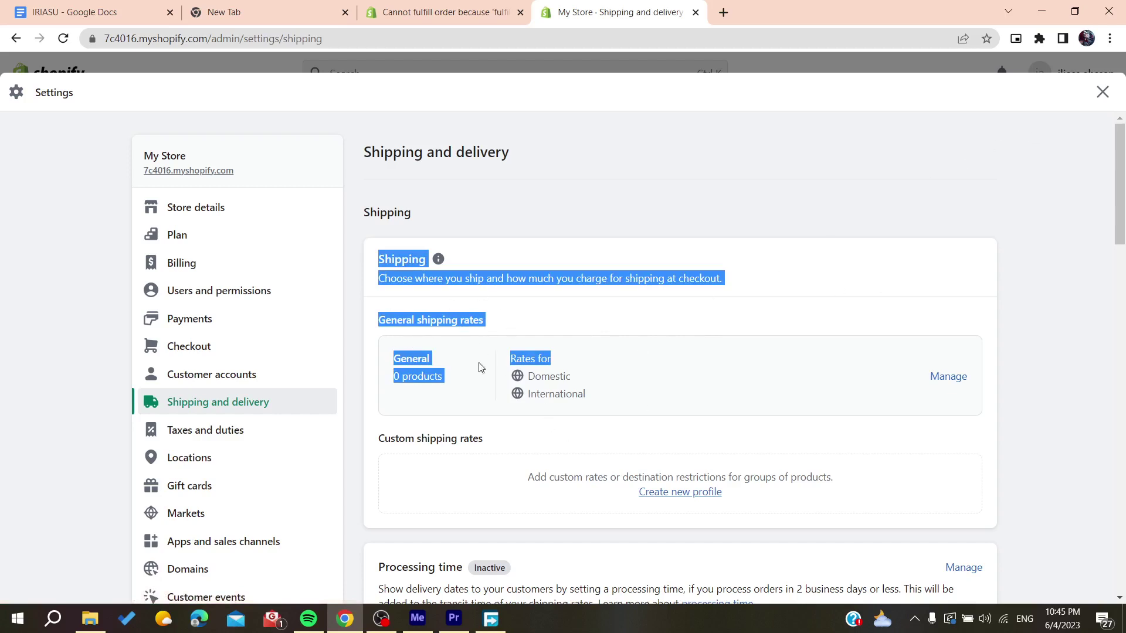
drag(382, 212, 519, 239)
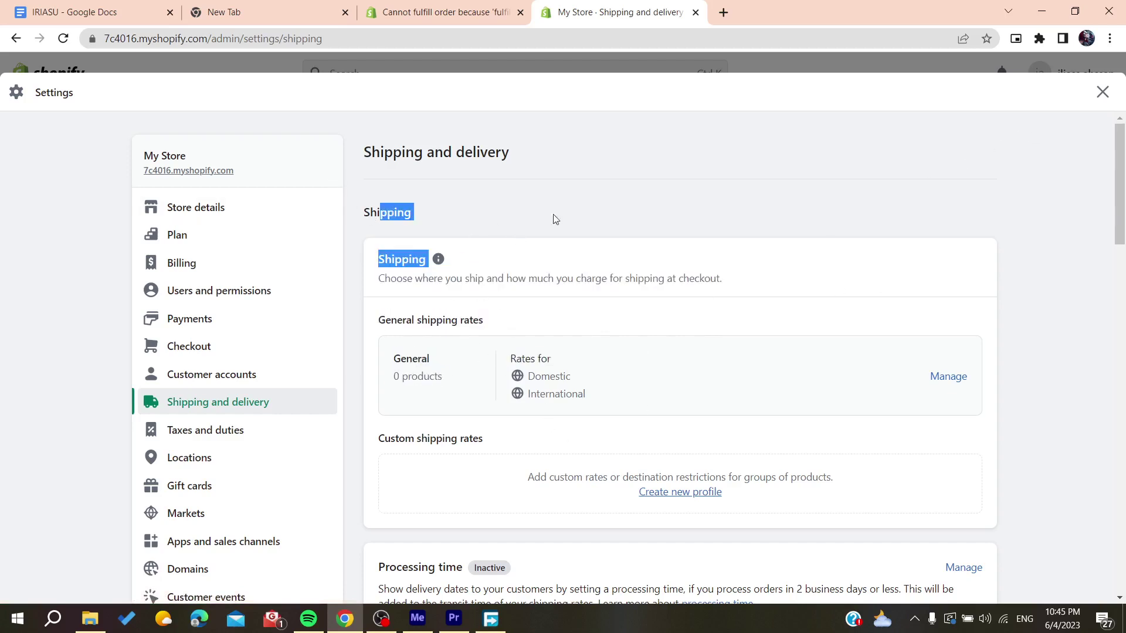
click(553, 219)
click(1103, 92)
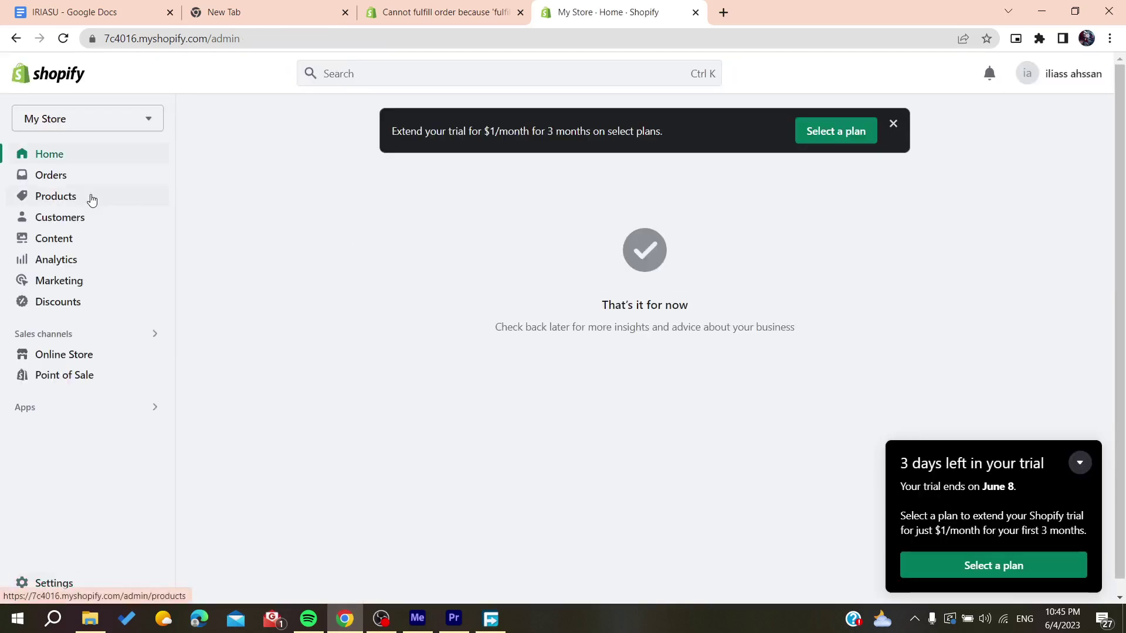
click(47, 407)
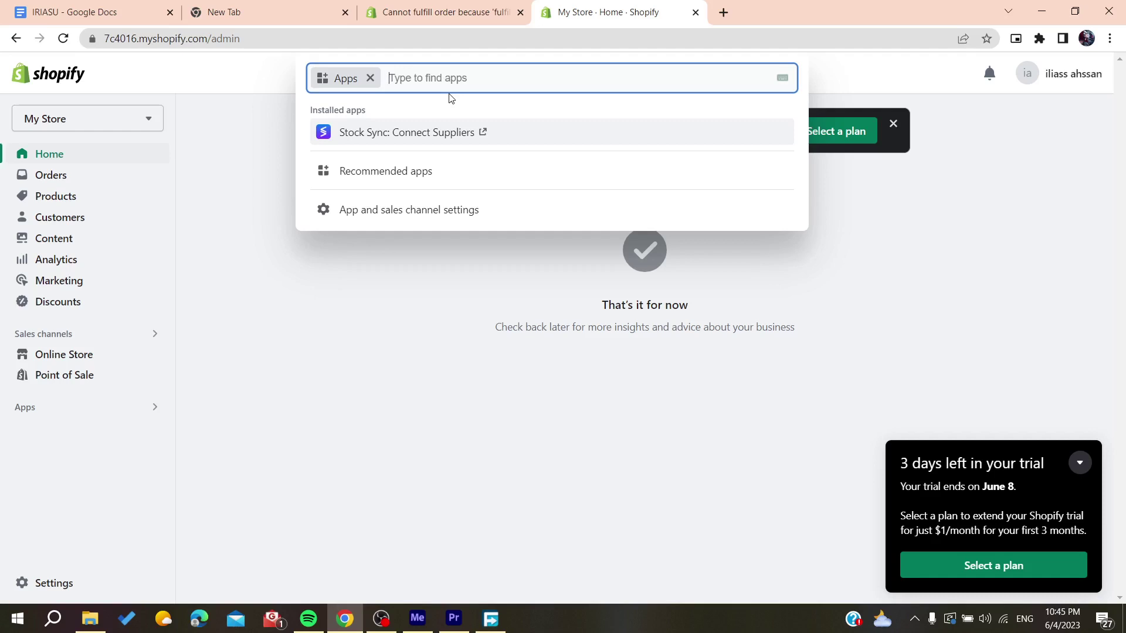
click(252, 314)
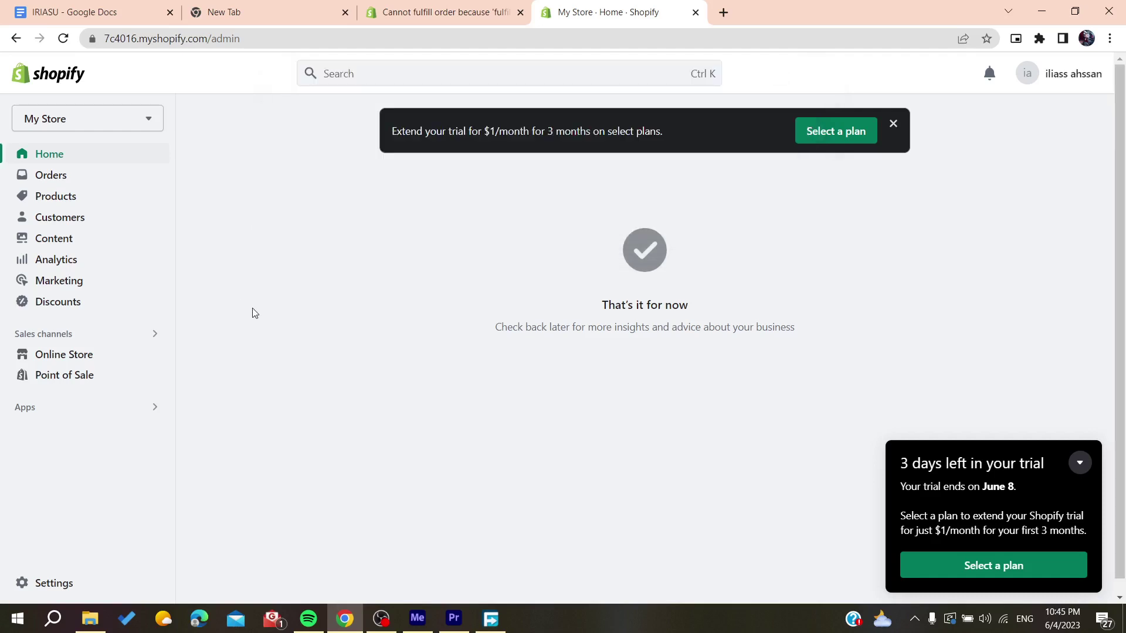